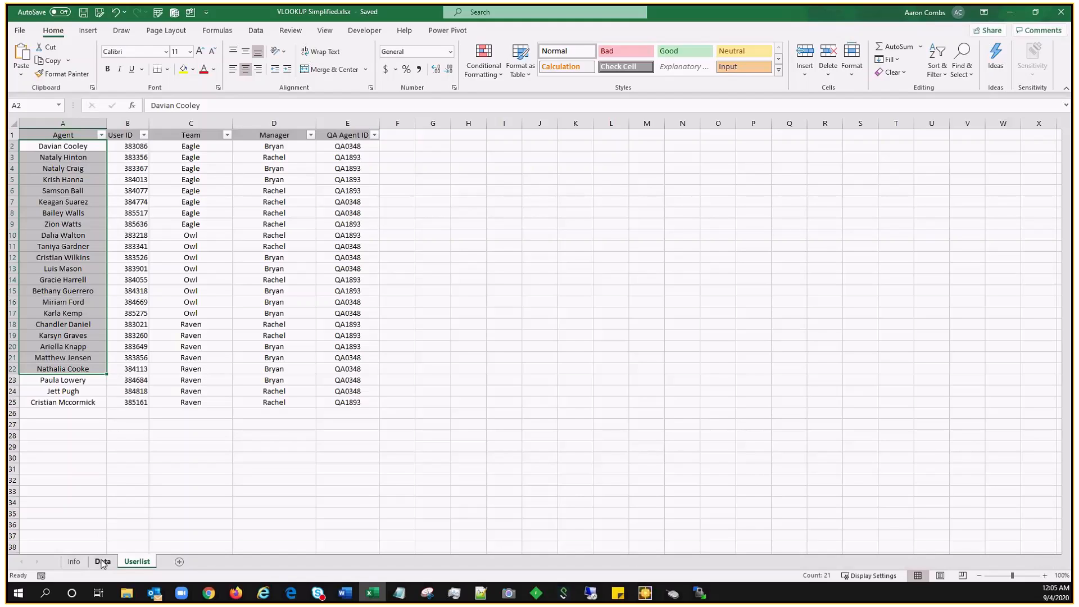
Step: Examine the Team VLOOKUP formula in Data cell B2 and its table range, columns B to E of the Userlist sheet
{"action": "left_click", "coordinate": [103, 561]}
{"action": "left_click", "coordinate": [161, 147]}
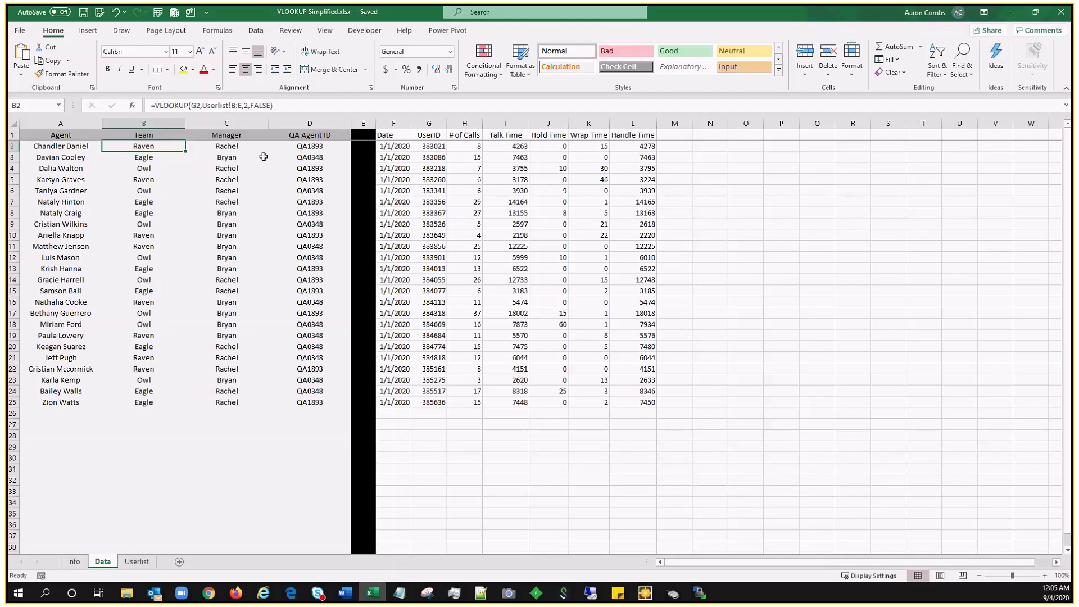
{"action": "left_click", "coordinate": [137, 561]}
{"action": "left_click", "coordinate": [145, 123]}
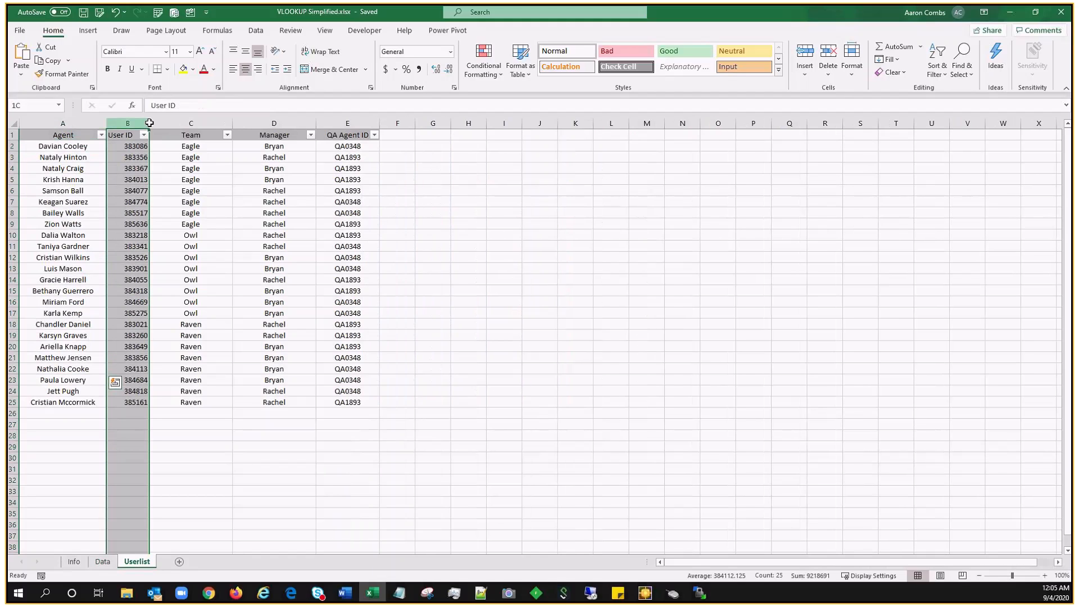
{"action": "left_click_drag", "start_coordinate": [149, 124], "coordinate": [347, 228]}
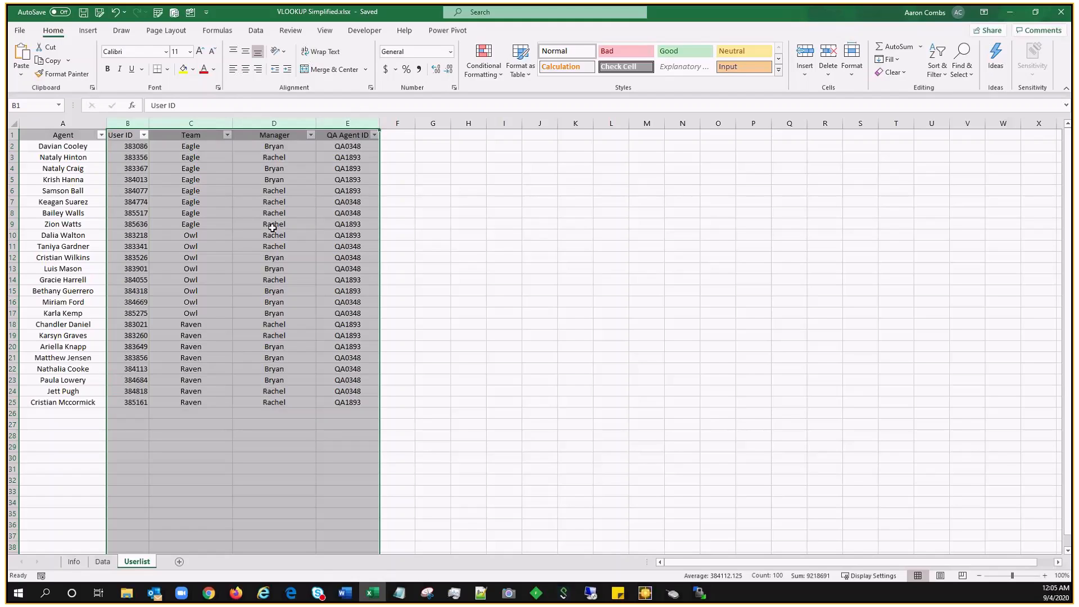
{"action": "left_click", "coordinate": [209, 123], "text": "ctrl"}
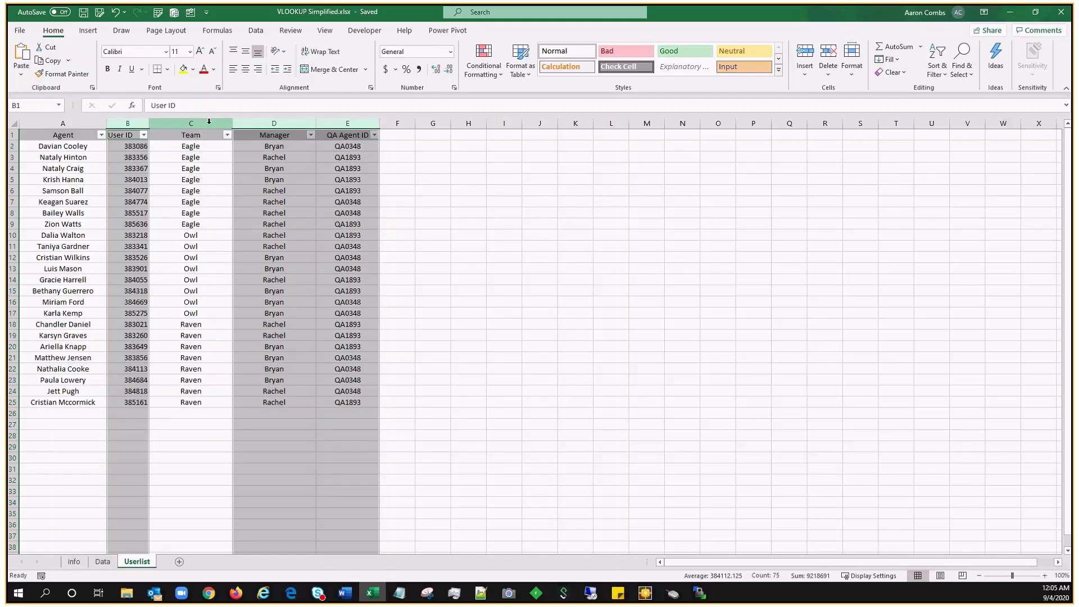
{"action": "left_click", "coordinate": [219, 272]}
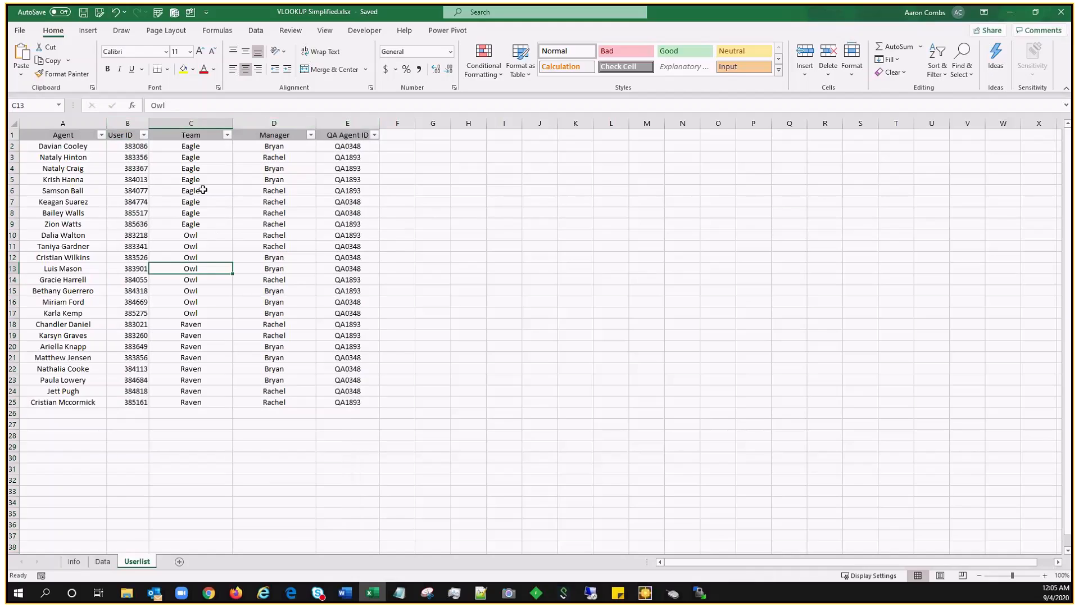
Step: Check the column index argument of the Team formula in Data B2 against the User ID and Team columns on Userlist
{"action": "left_click", "coordinate": [191, 131]}
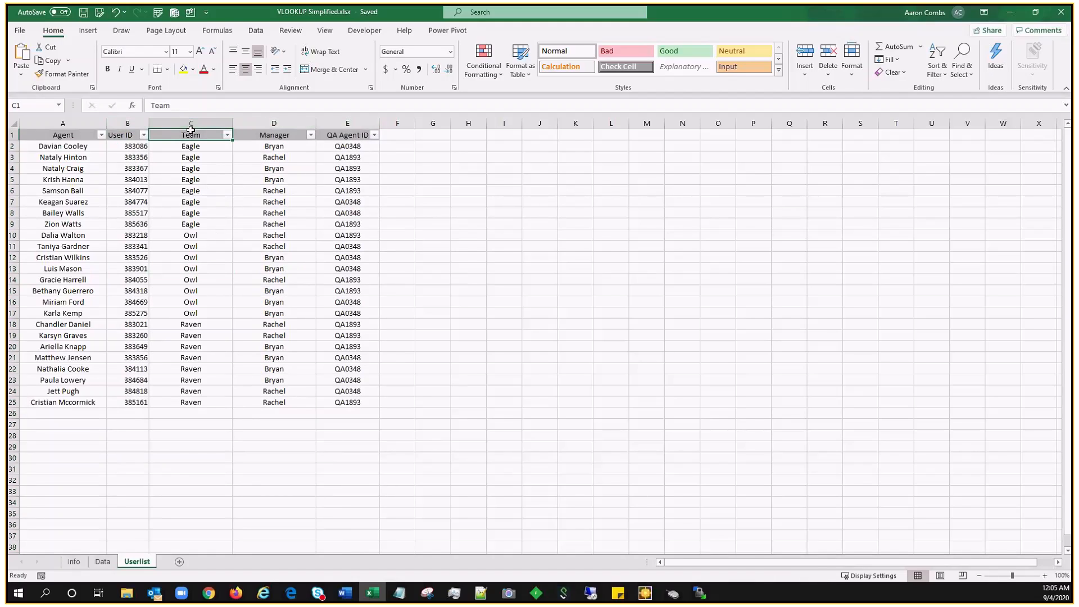
{"action": "left_click", "coordinate": [191, 131]}
{"action": "left_click_drag", "start_coordinate": [124, 120], "coordinate": [192, 116]}
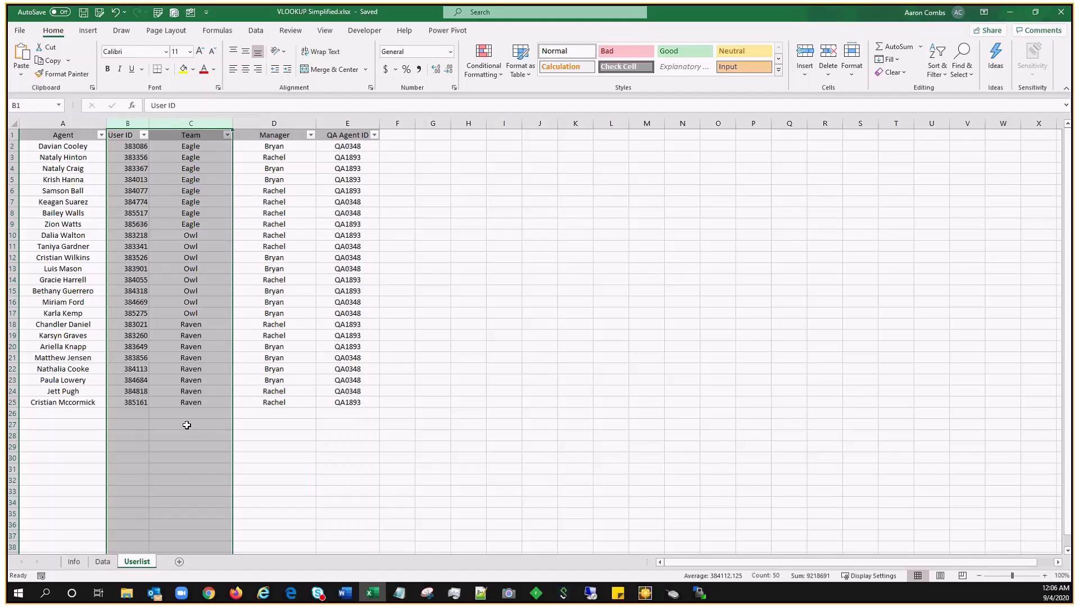
{"action": "left_click", "coordinate": [102, 561]}
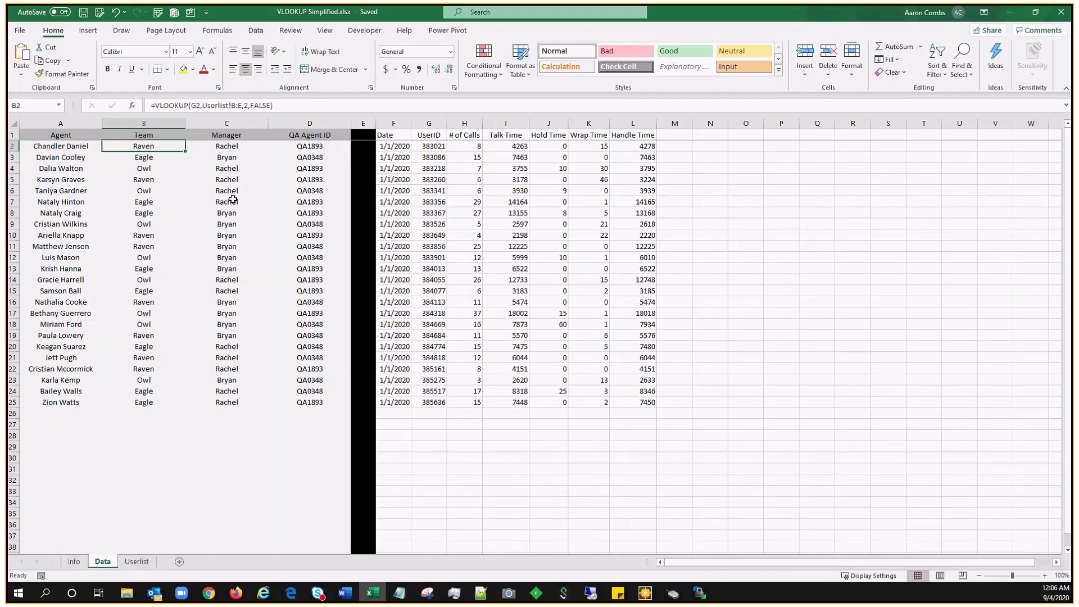
{"action": "double_click", "coordinate": [245, 106]}
{"action": "left_click", "coordinate": [253, 106]}
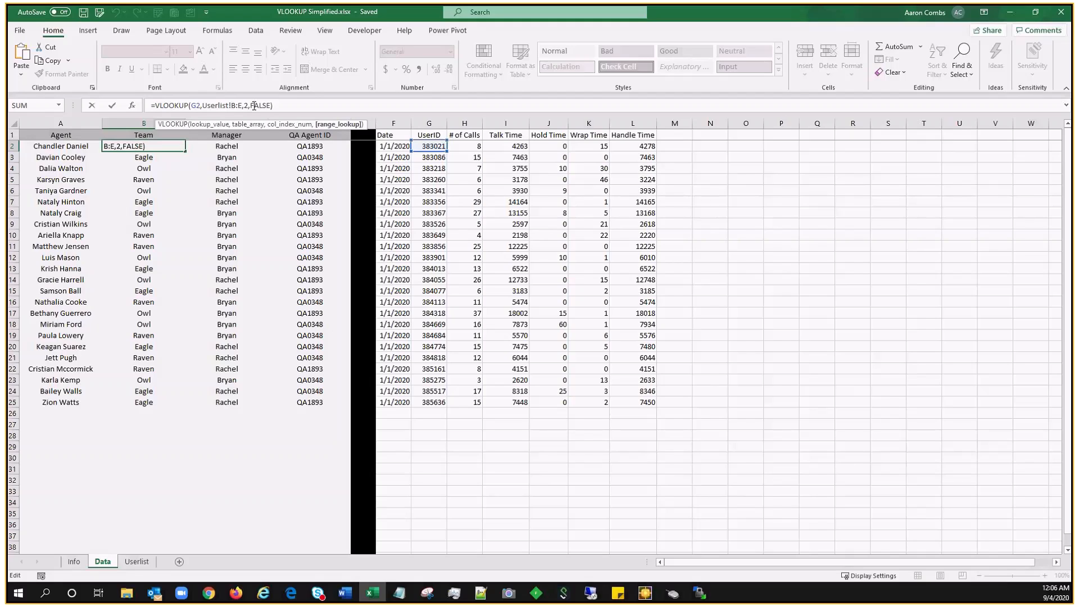
{"action": "key", "text": "Return"}
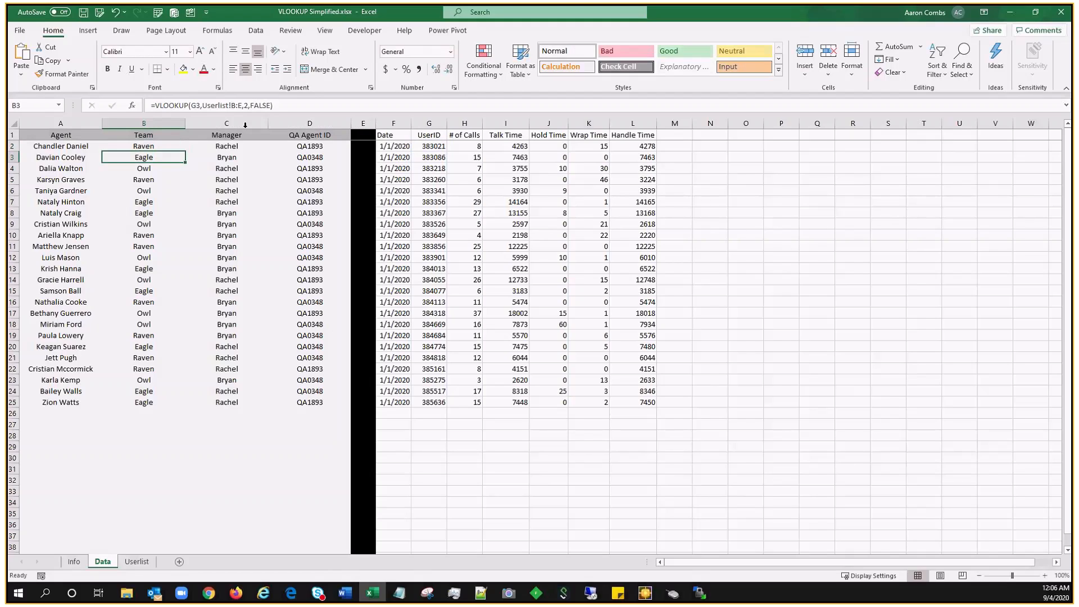
Step: Examine the row 2 lookup formulas in the Team, Manager, QA Agent ID and Agent columns, comparing their arguments
{"action": "left_click_drag", "start_coordinate": [171, 146], "coordinate": [167, 402]}
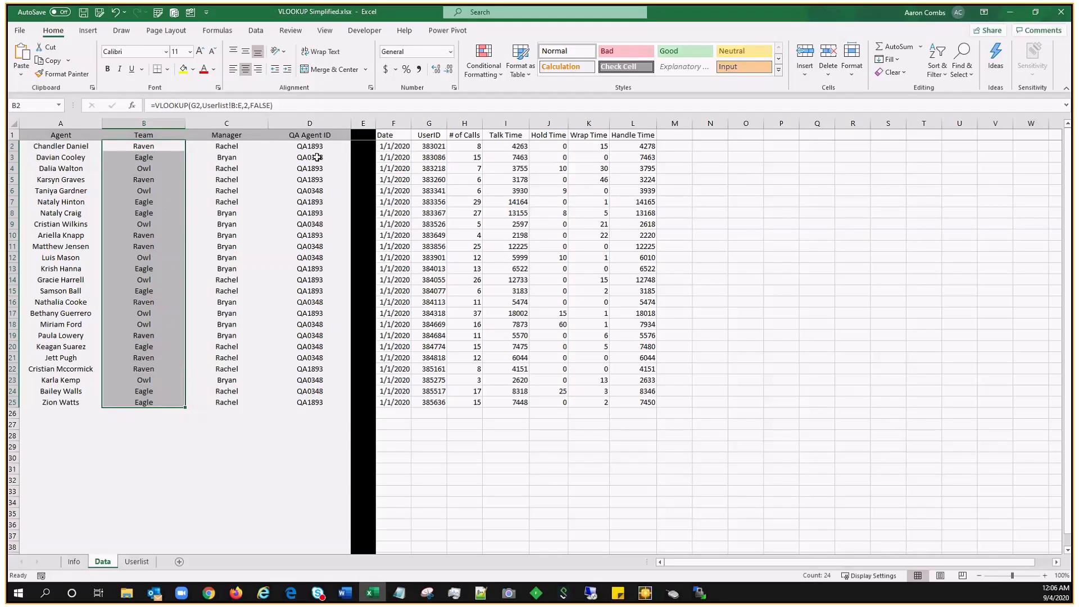
{"action": "key", "text": "Right"}
{"action": "key", "text": "F2"}
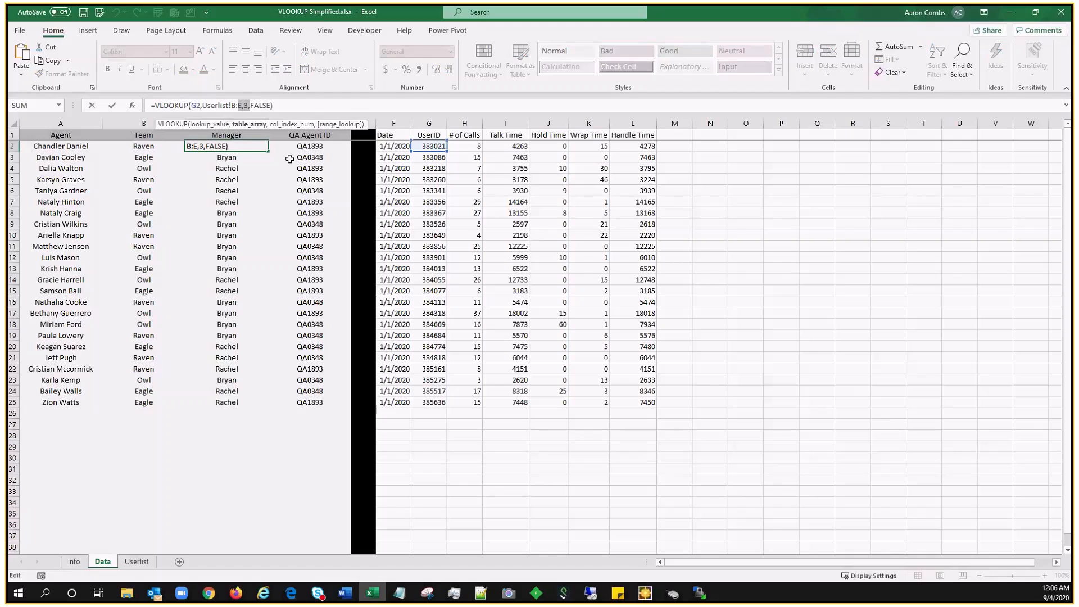
{"action": "left_click", "coordinate": [300, 148]}
{"action": "left_click", "coordinate": [250, 111]}
{"action": "key", "text": "Escape"}
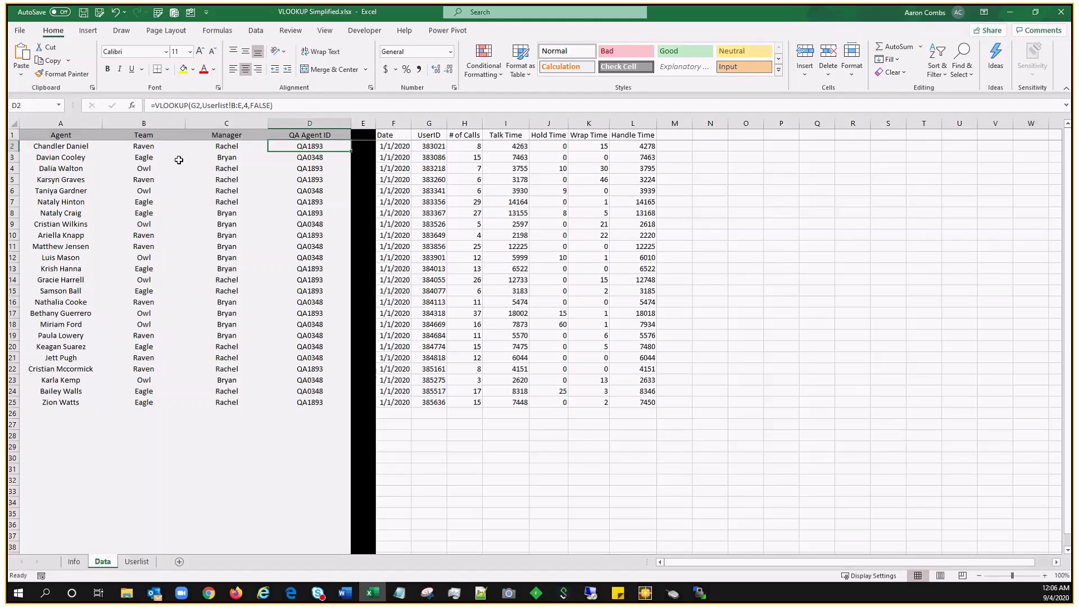
{"action": "left_click", "coordinate": [153, 147]}
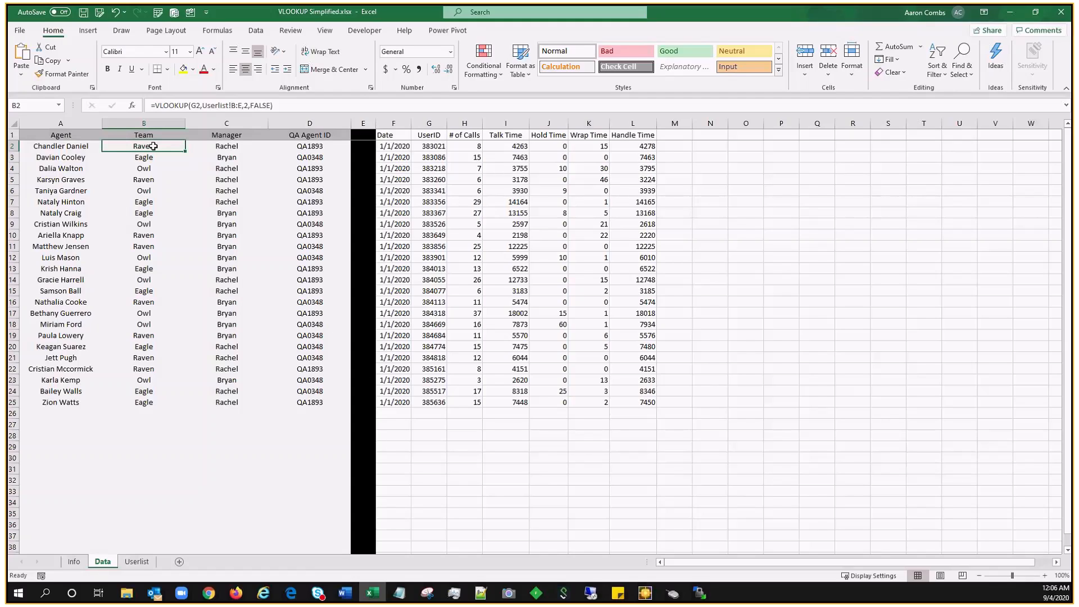
{"action": "key", "text": "Left"}
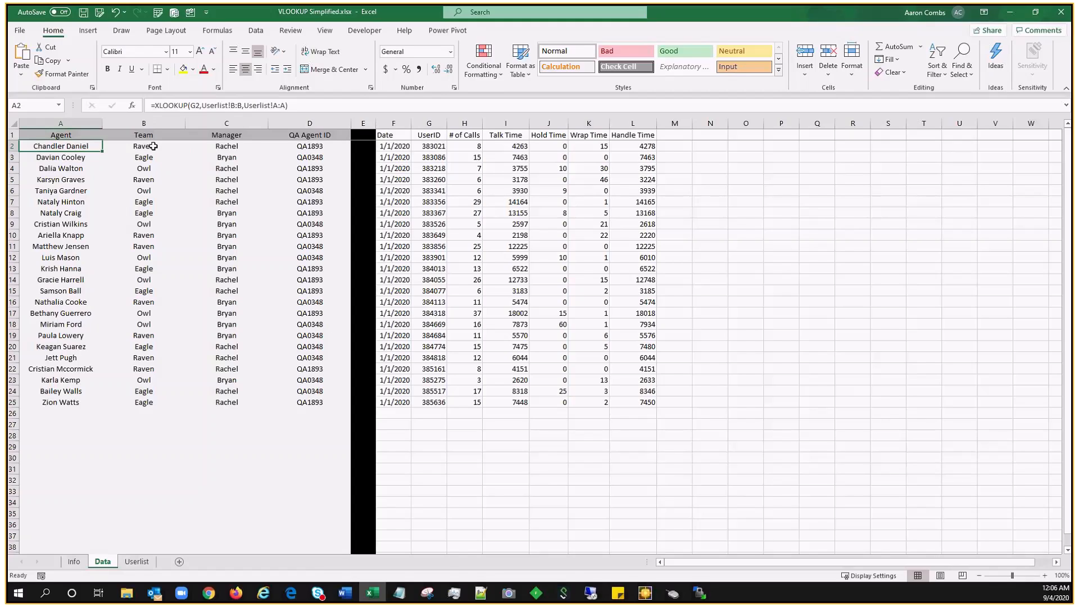
Step: Replace the Agent formula in A2 with the Team formula from B2, =VLOOKUP(G2,Userlist!B:E,2,FALSE)
{"action": "left_click", "coordinate": [152, 146]}
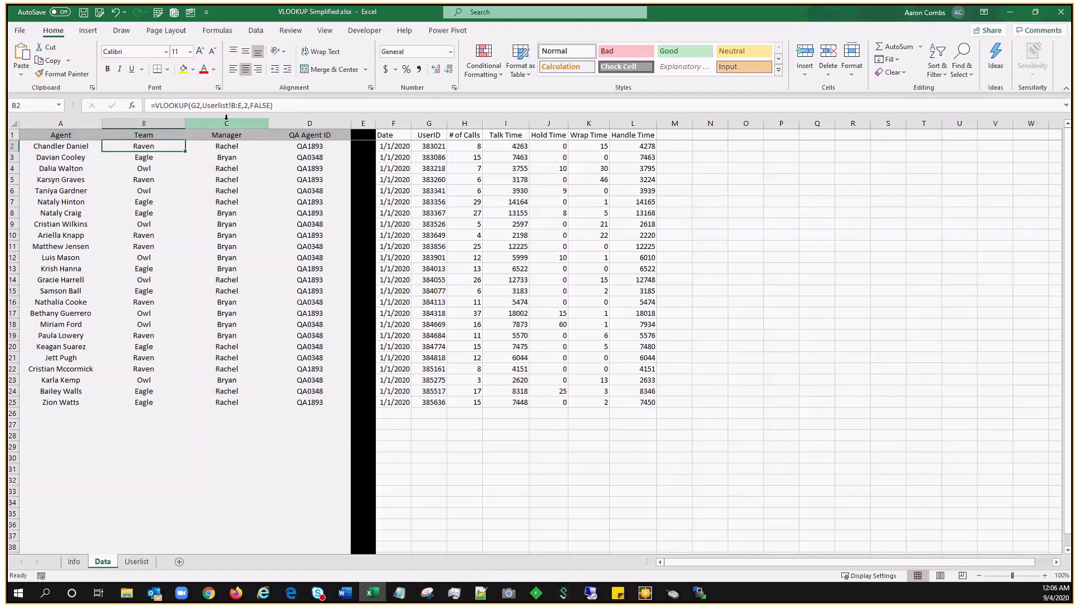
{"action": "key", "text": "F2"}
{"action": "key", "text": "Escape"}
{"action": "left_click", "coordinate": [68, 150]}
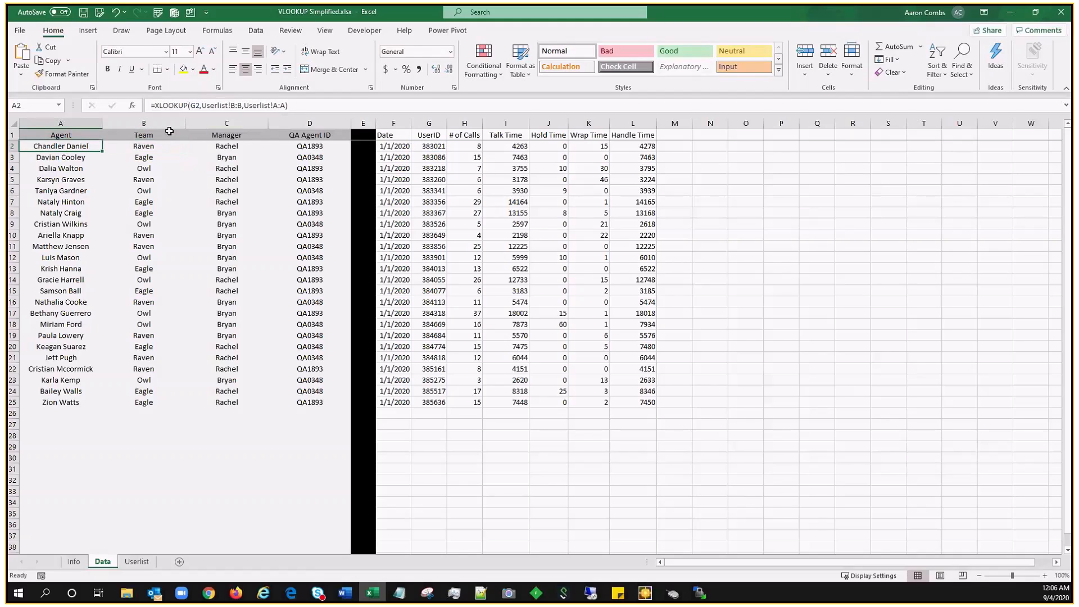
{"action": "left_click_drag", "start_coordinate": [306, 106], "coordinate": [152, 107]}
{"action": "type", "text": "=VLOOKUP(G2,Userlist!B:E,2,FALSE)"}
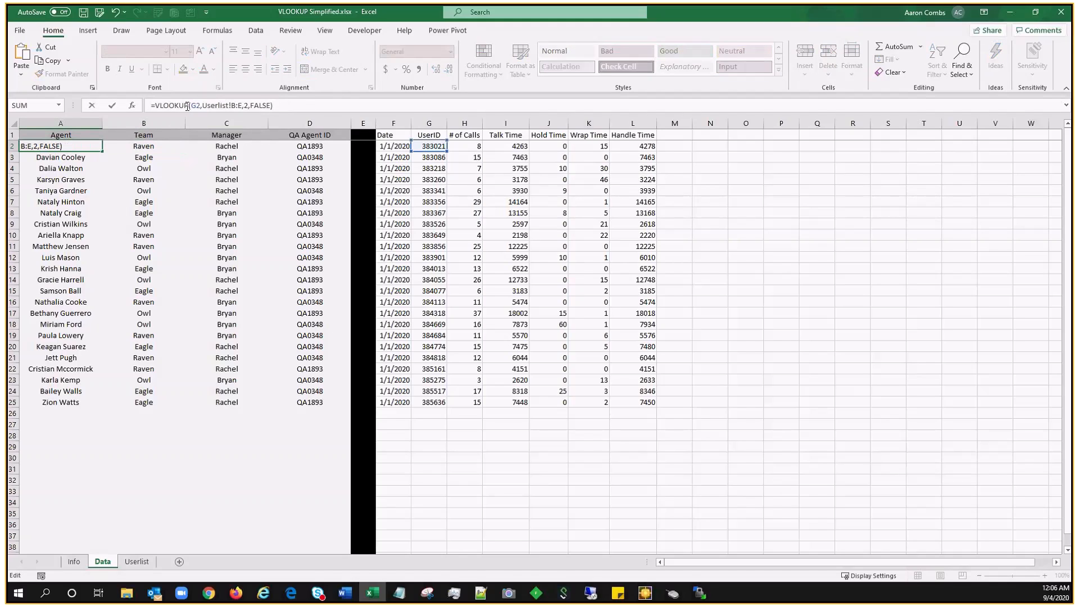
Step: Change the Agent formula in A2 to =VLOOKUP(G2,Userlist!A:E,1,FALSE)
{"action": "key", "text": "BackSpace"}
{"action": "key", "text": "BackSpace"}
{"action": "key", "text": "BackSpace"}
{"action": "key", "text": "BackSpace"}
{"action": "key", "text": "BackSpace"}
{"action": "key", "text": "BackSpace"}
{"action": "key", "text": "BackSpace"}
{"action": "key", "text": "BackSpace"}
{"action": "key", "text": "BackSpace"}
{"action": "key", "text": "BackSpace"}
{"action": "key", "text": "BackSpace"}
{"action": "key", "text": "BackSpace"}
{"action": "key", "text": "BackSpace"}
{"action": "key", "text": "BackSpace"}
{"action": "key", "text": "BackSpace"}
{"action": "key", "text": "BackSpace"}
{"action": "key", "text": "BackSpace"}
{"action": "key", "text": "BackSpace"}
{"action": "key", "text": "BackSpace"}
{"action": "key", "text": "BackSpace"}
{"action": "left_click", "coordinate": [137, 561]}
{"action": "left_click_drag", "start_coordinate": [128, 123], "coordinate": [360, 125]}
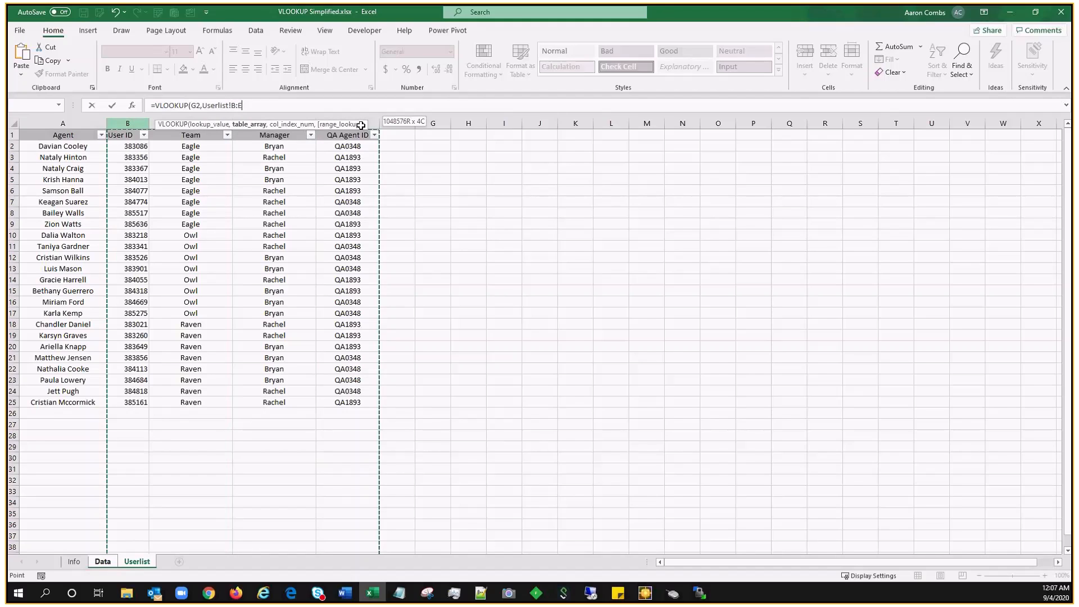
{"action": "left_click_drag", "start_coordinate": [63, 123], "coordinate": [368, 133]}
{"action": "type", "text": ",1,"}
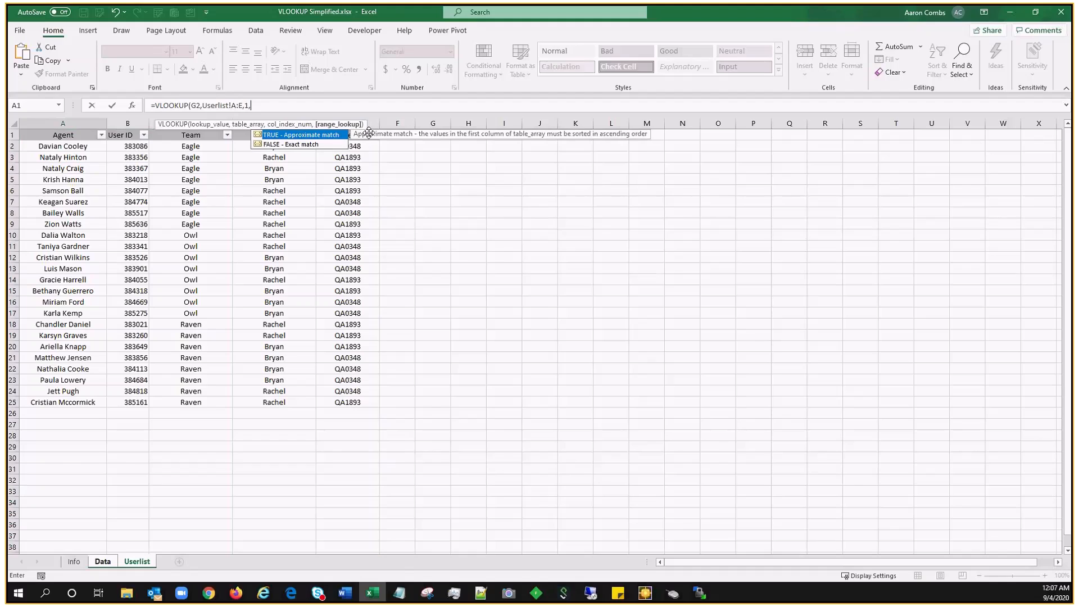
{"action": "type", "text": "FALSE)"}
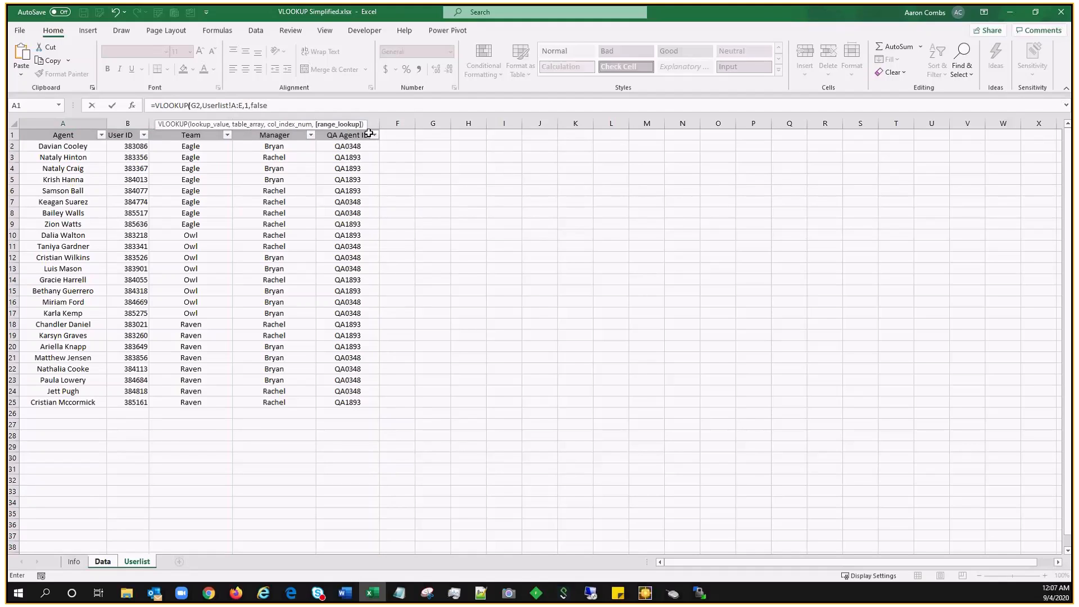
{"action": "key", "text": "Return"}
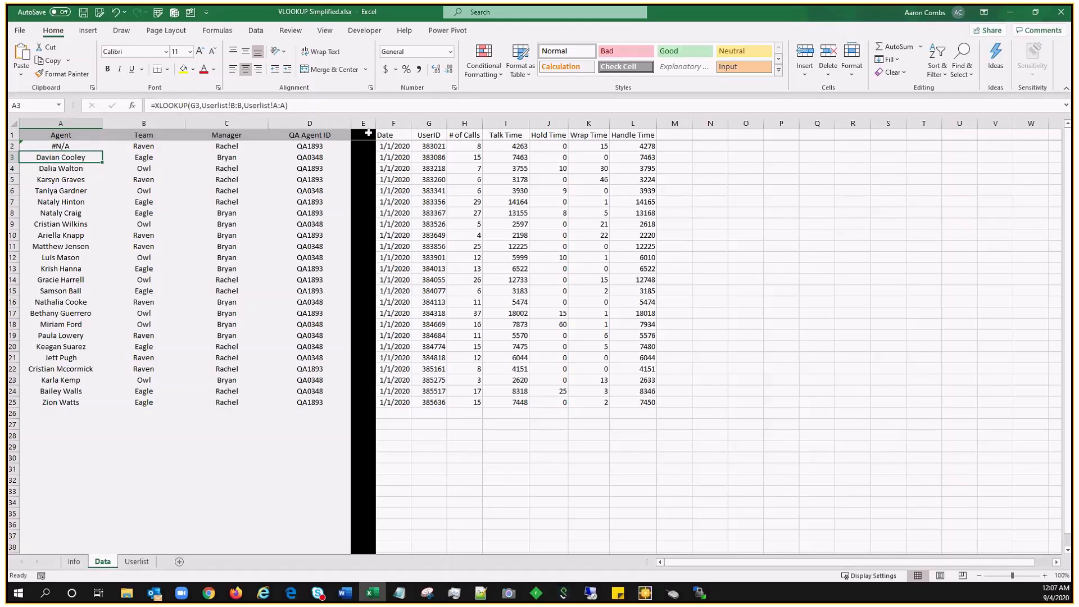
Step: Undo the VLOOKUP formula entered in the Agent cell A2
{"action": "key", "text": "Up"}
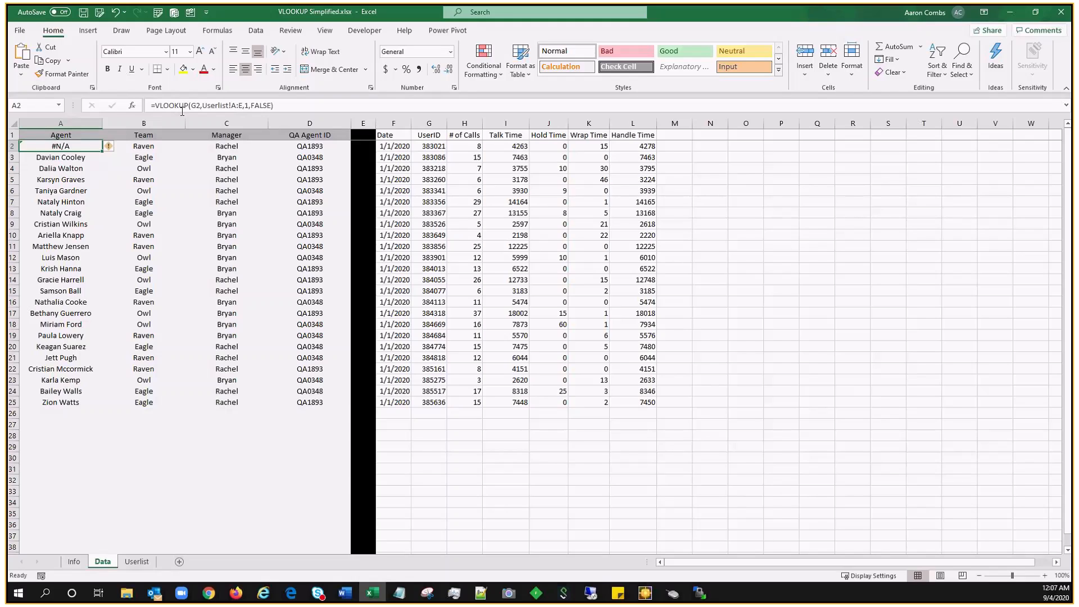
{"action": "key", "text": "ctrl+z"}
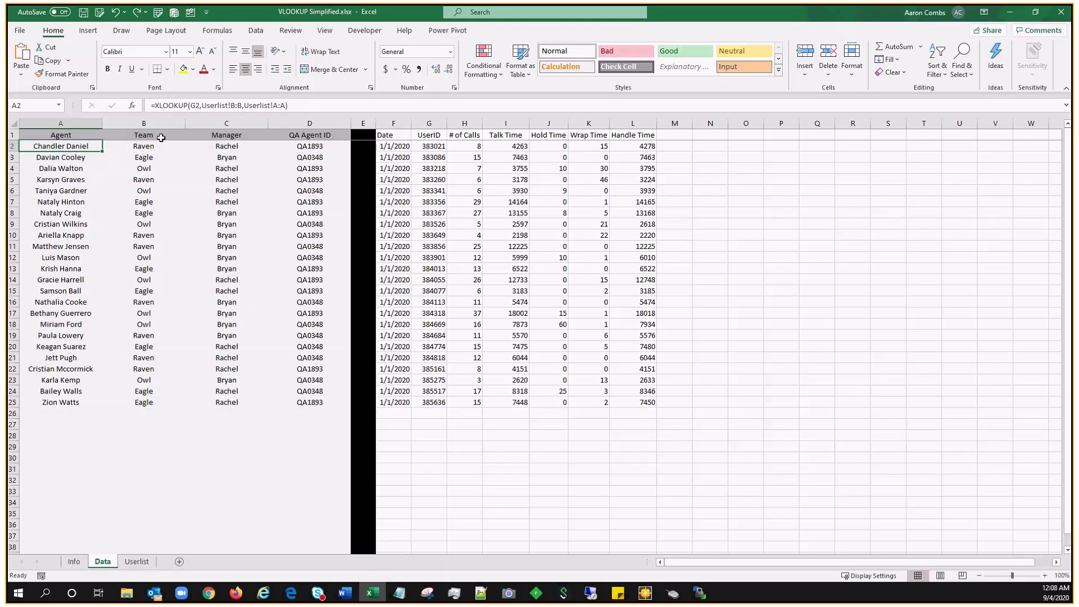
Step: Wrap the XLOOKUP in A2 in IFERROR, using the VLOOKUP copied from B2 as the first argument
{"action": "key", "text": "Right"}
{"action": "left_click_drag", "start_coordinate": [155, 105], "coordinate": [274, 106]}
{"action": "key", "text": "ctrl+c"}
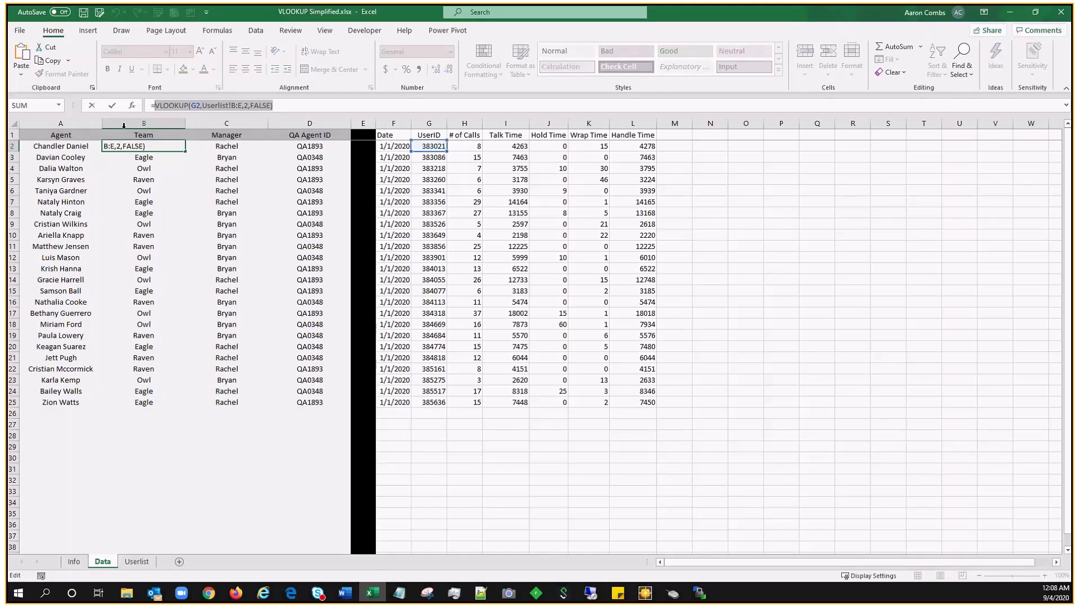
{"action": "key", "text": "Escape"}
{"action": "left_click", "coordinate": [74, 145]}
{"action": "left_click", "coordinate": [157, 105]}
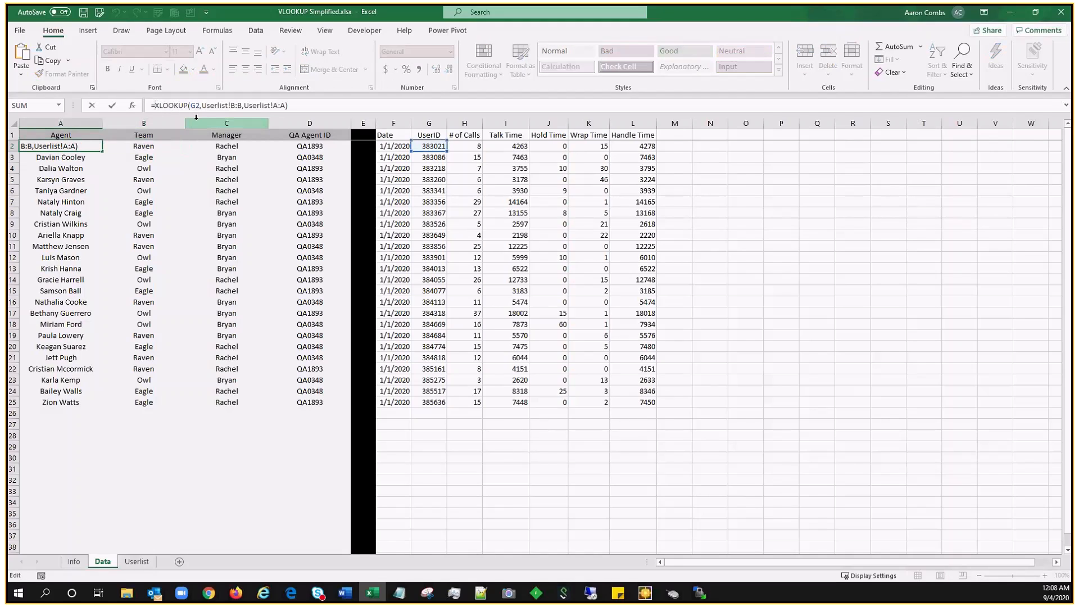
{"action": "type", "text": "Iferror("}
{"action": "key", "text": "ctrl+v"}
{"action": "type", "text": ","}
Step: Complete the IFERROR formula in A2, setting the nested VLOOKUP's table range to Userlist!A:E and its column index to 1
{"action": "key", "text": "BackSpace"}
{"action": "type", "text": "A"}
{"action": "left_click_drag", "start_coordinate": [269, 105], "coordinate": [273, 106]}
{"action": "type", "text": "1"}
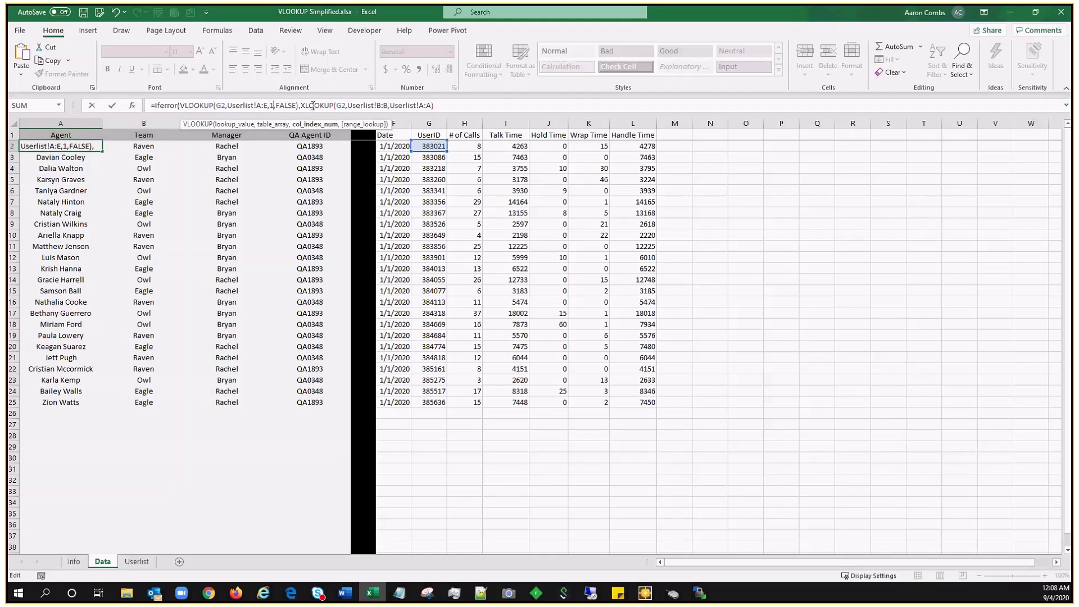
{"action": "left_click_drag", "start_coordinate": [298, 105], "coordinate": [174, 105]}
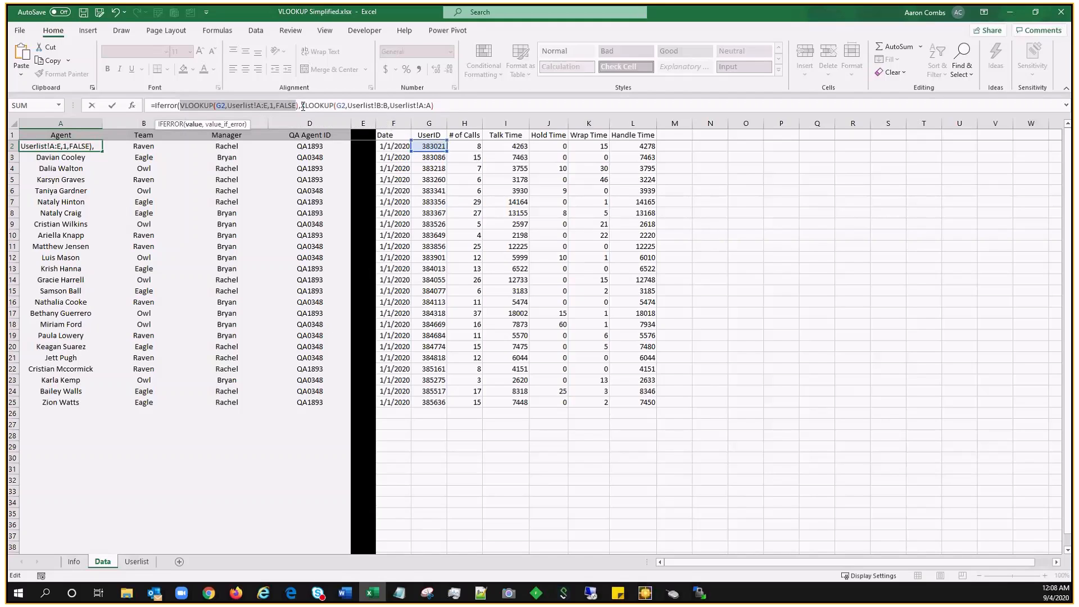
{"action": "left_click_drag", "start_coordinate": [301, 106], "coordinate": [523, 104]}
{"action": "left_click", "coordinate": [523, 104]}
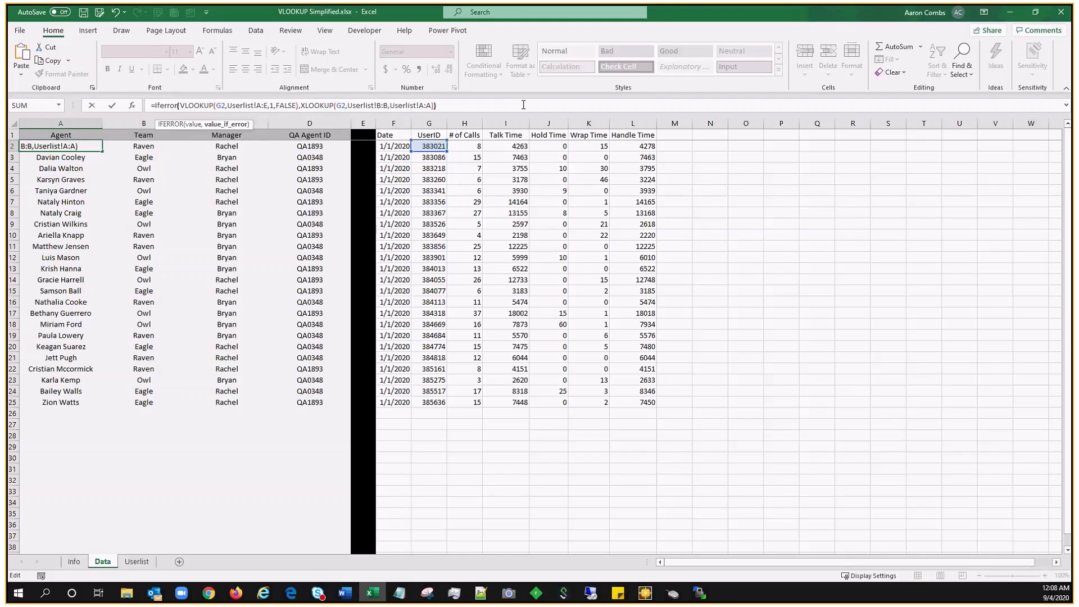
{"action": "key", "text": "Return"}
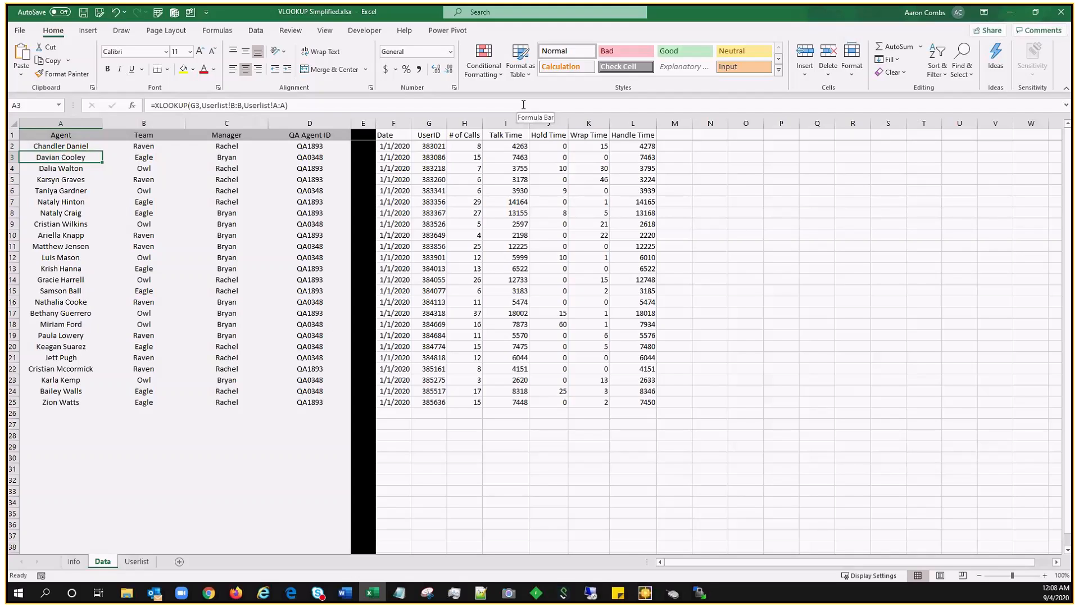
{"action": "key", "text": "Up"}
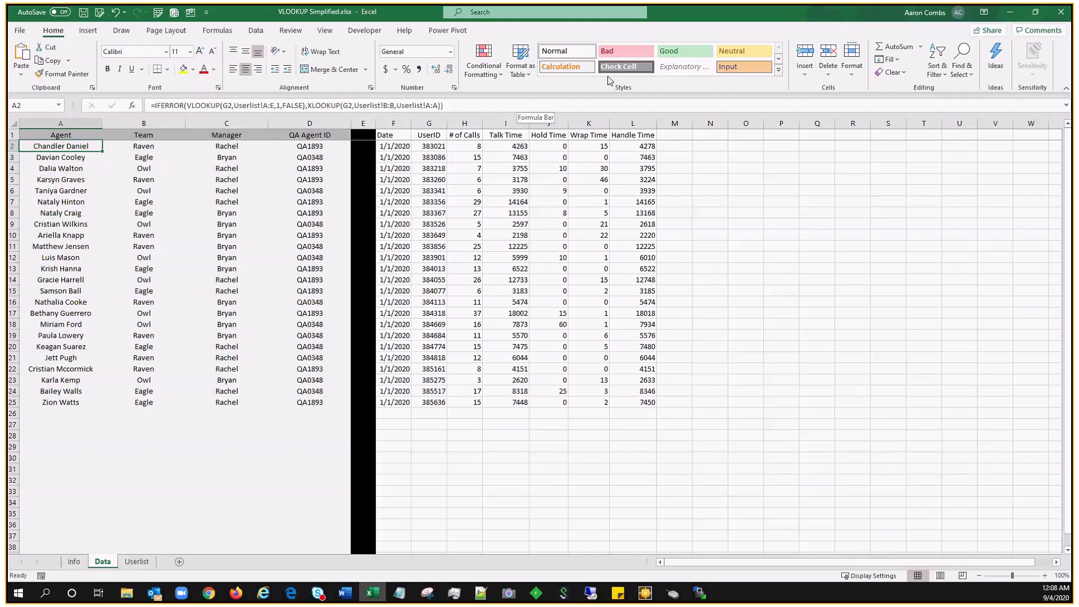
Step: Review the User ID column on the Userlist sheet and the VLOOKUP syntax summary on the Info sheet
{"action": "left_click", "coordinate": [137, 561]}
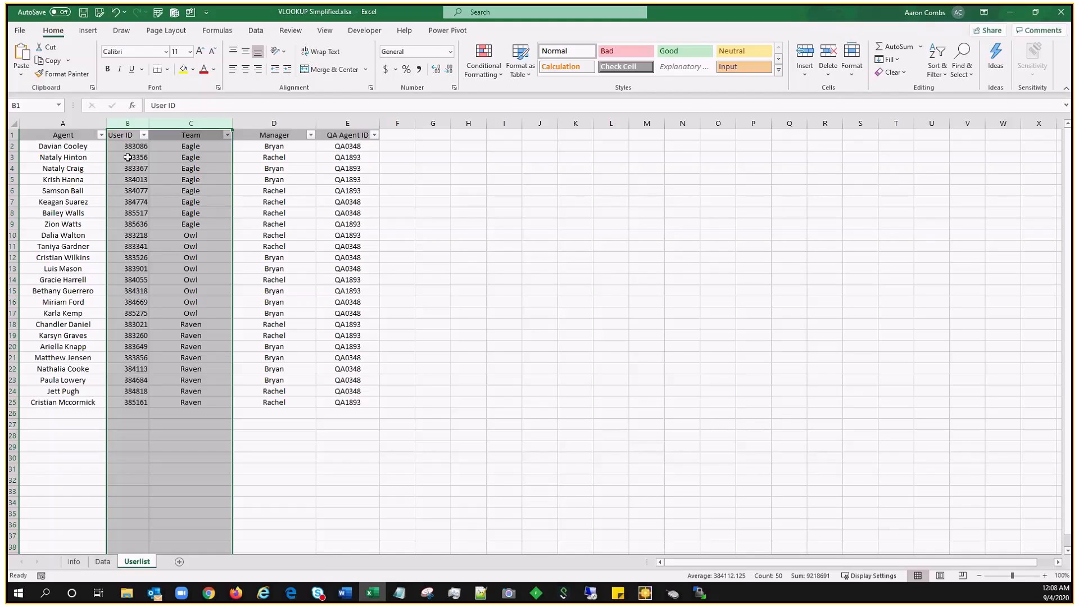
{"action": "left_click", "coordinate": [114, 250]}
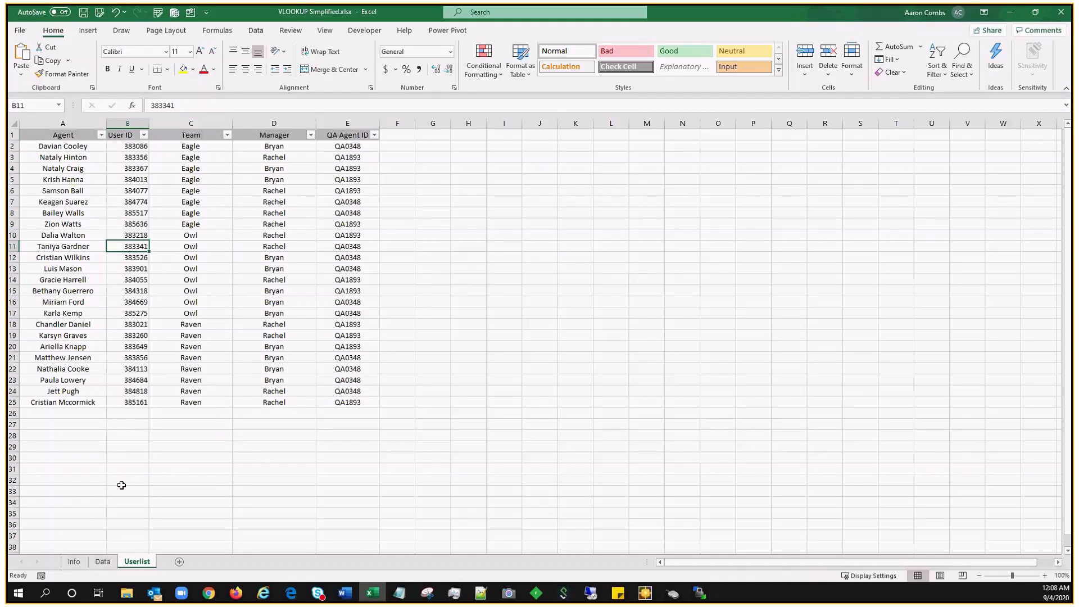
{"action": "left_click", "coordinate": [74, 562]}
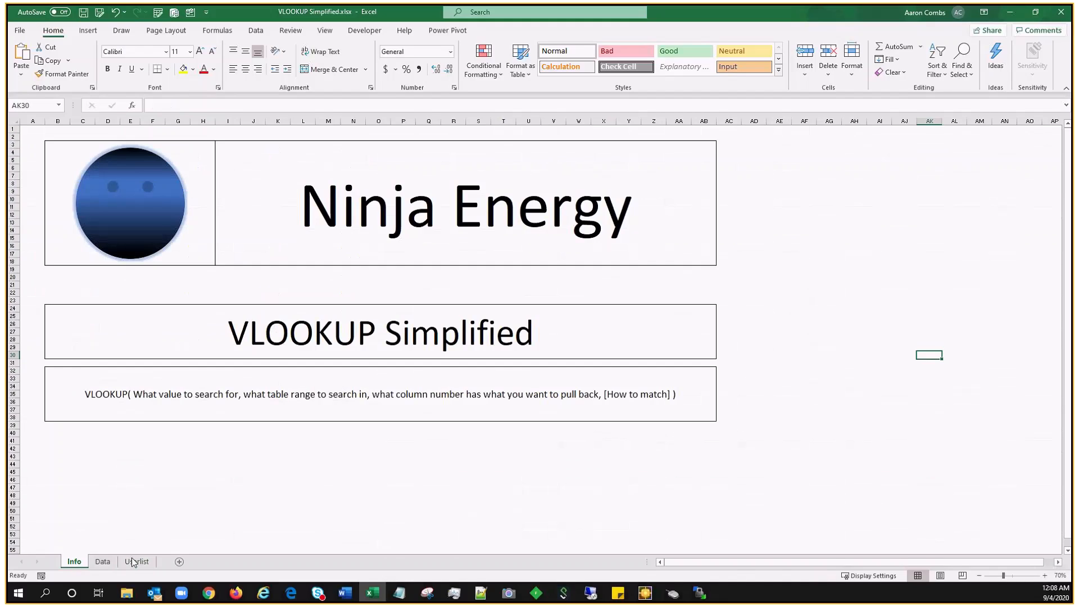